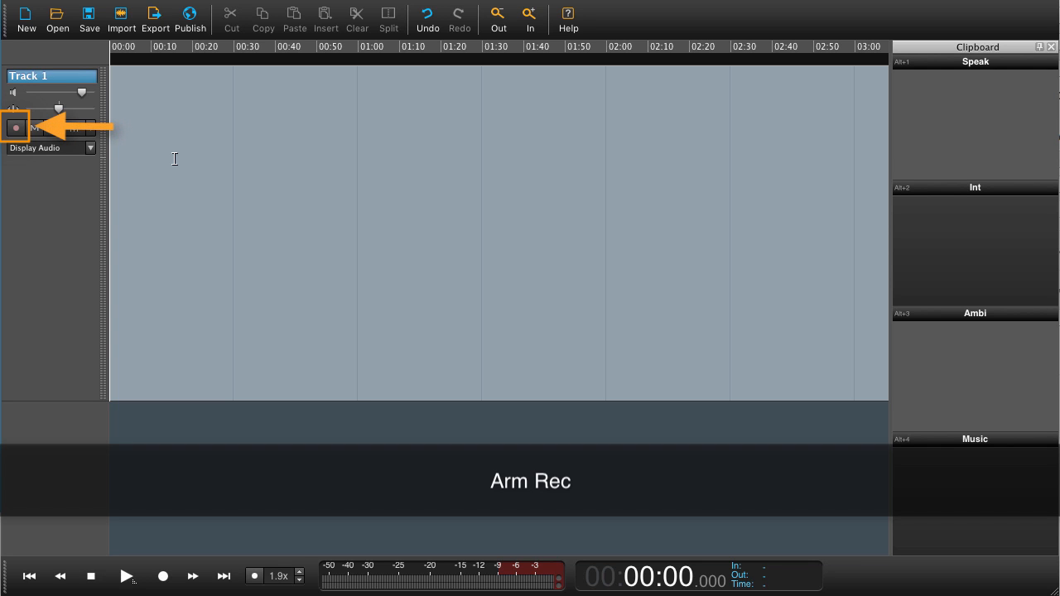
- Arm Track 1 for recording and adjust its input level, settling at about two thirds of the slider's range
{"action": "left_click", "coordinate": [15, 129]}
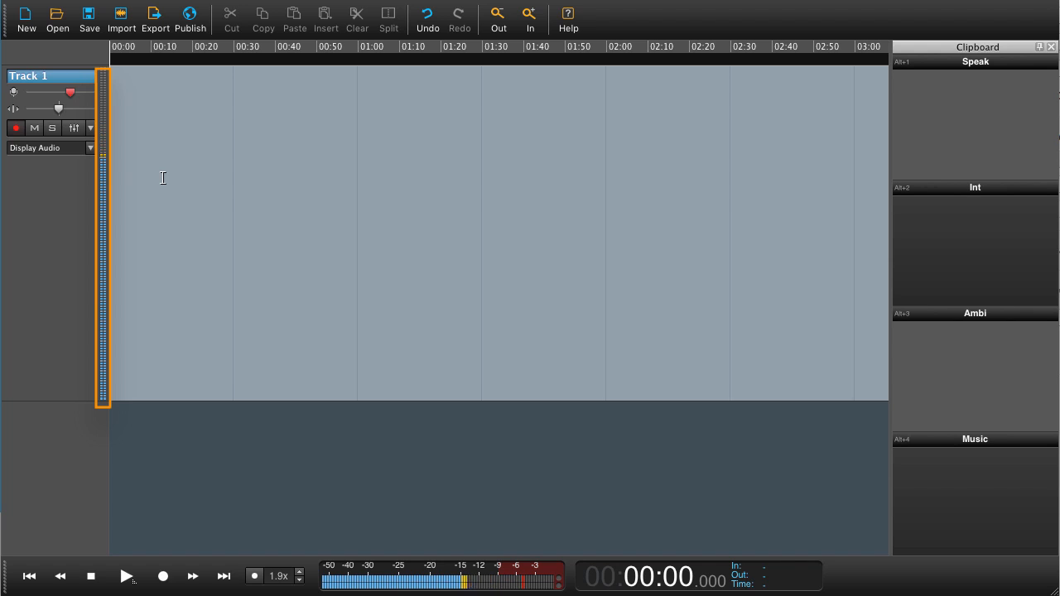
{"action": "left_click_drag", "start_coordinate": [71, 93], "coordinate": [82, 100]}
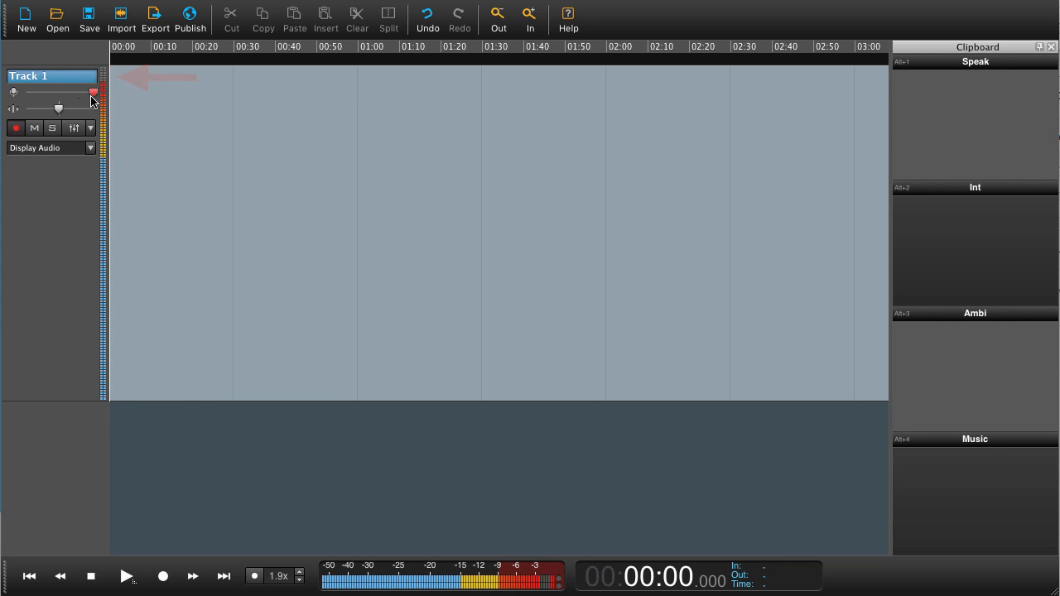
{"action": "left_click_drag", "start_coordinate": [92, 97], "coordinate": [27, 100]}
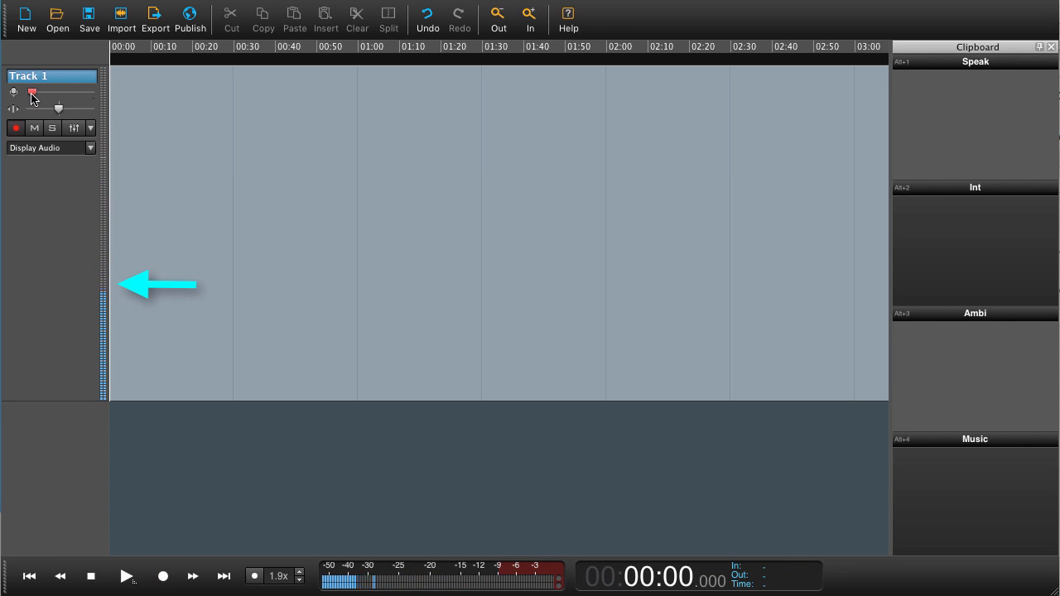
{"action": "left_click", "coordinate": [32, 96]}
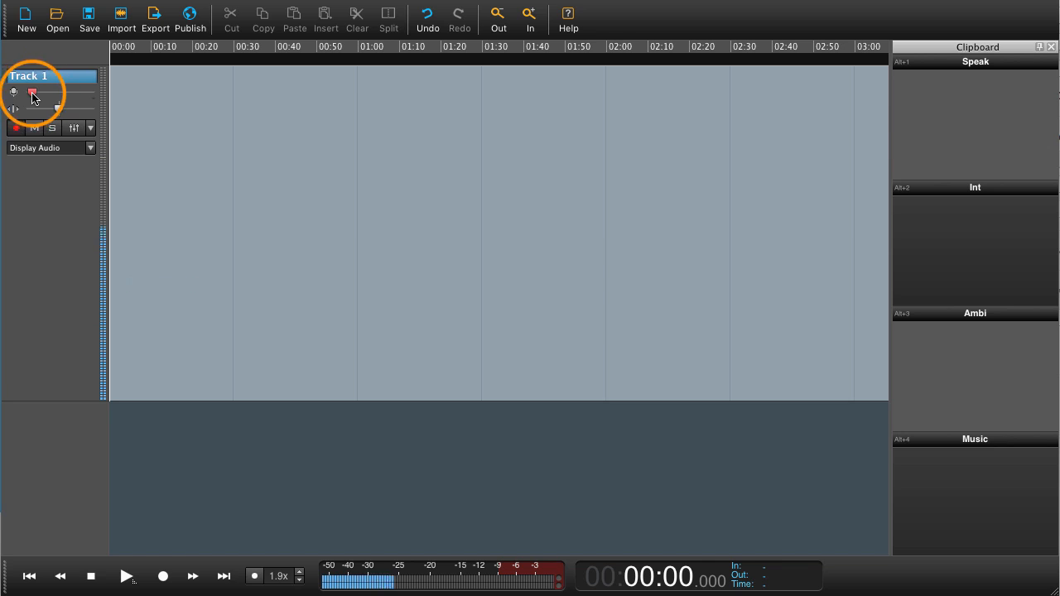
{"action": "left_click_drag", "start_coordinate": [32, 96], "coordinate": [54, 98]}
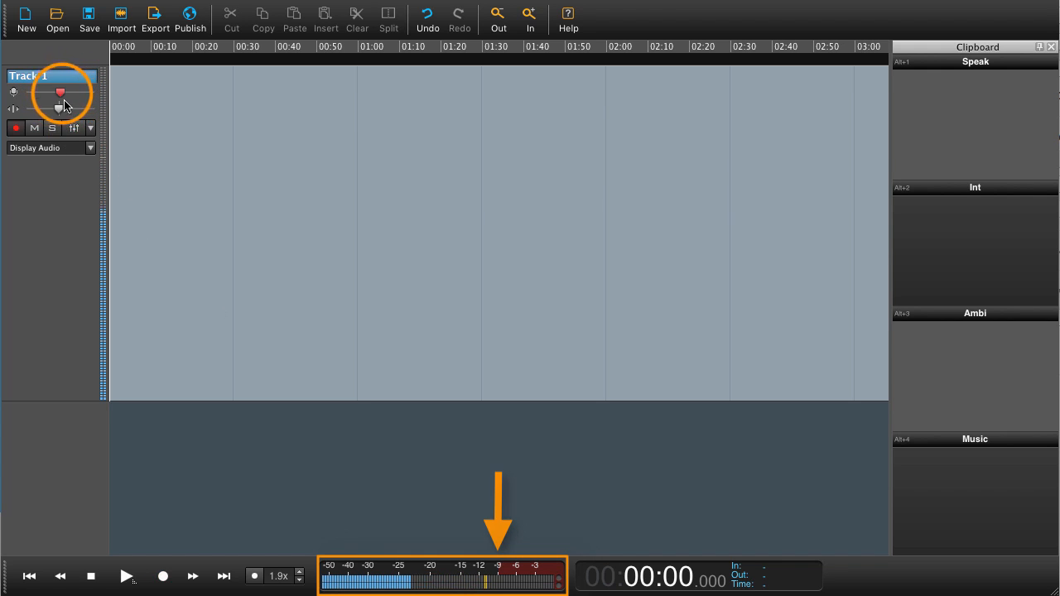
{"action": "left_click_drag", "start_coordinate": [59, 92], "coordinate": [69, 97]}
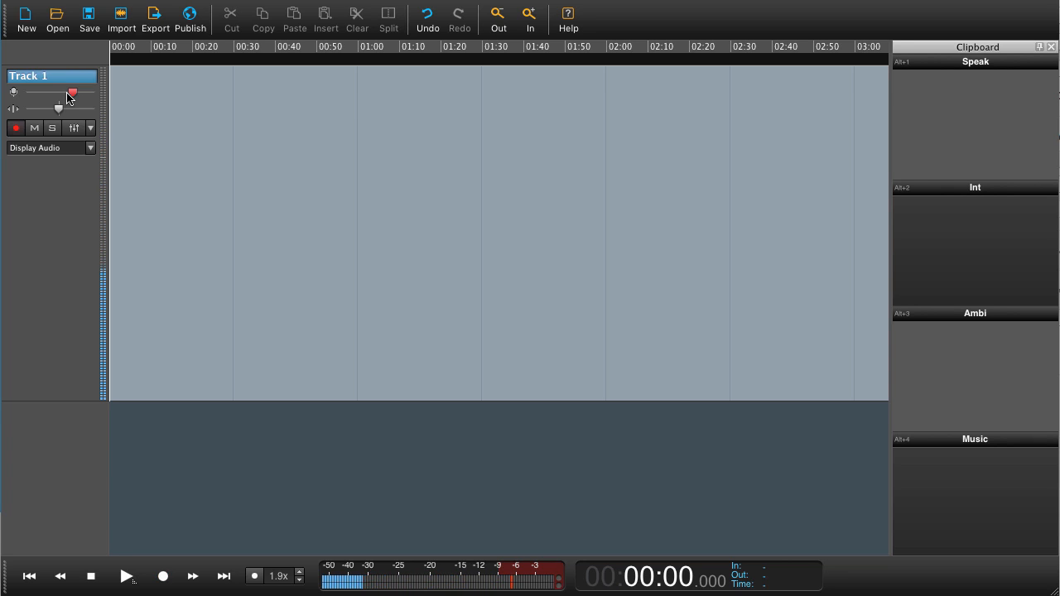
- Set Track 1's recording source to the Left channel of Scarlett 2i2 USB and try its input level slider
{"action": "left_click", "coordinate": [61, 157]}
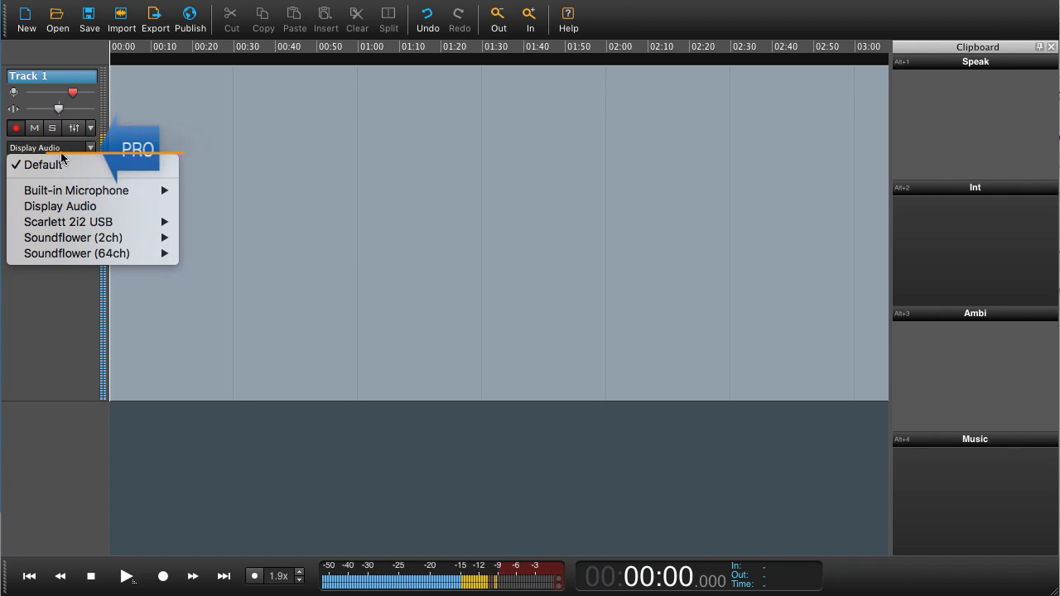
{"action": "mouse_move", "coordinate": [75, 222]}
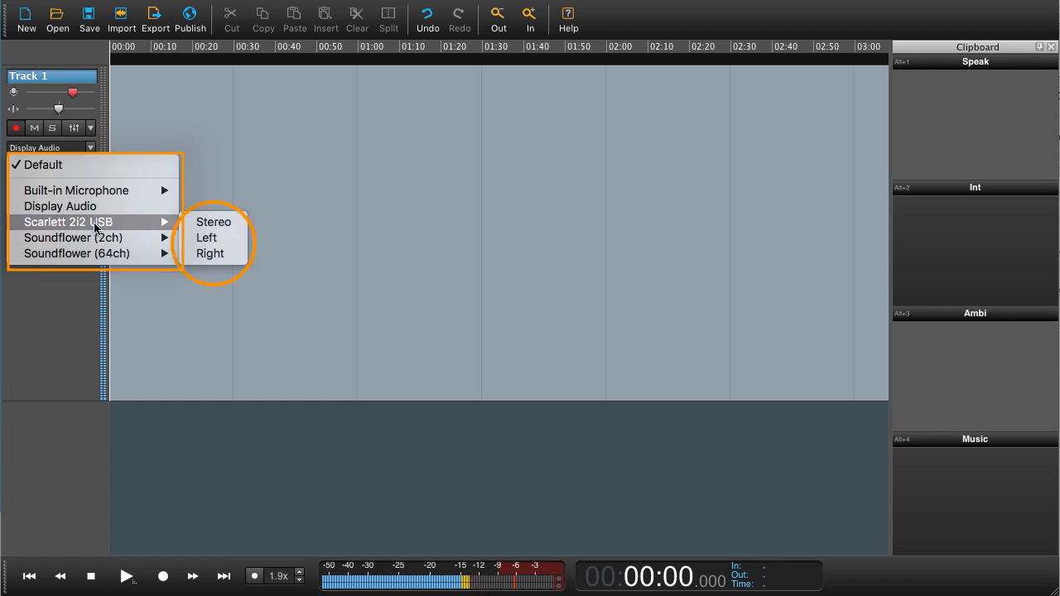
{"action": "left_click", "coordinate": [207, 239]}
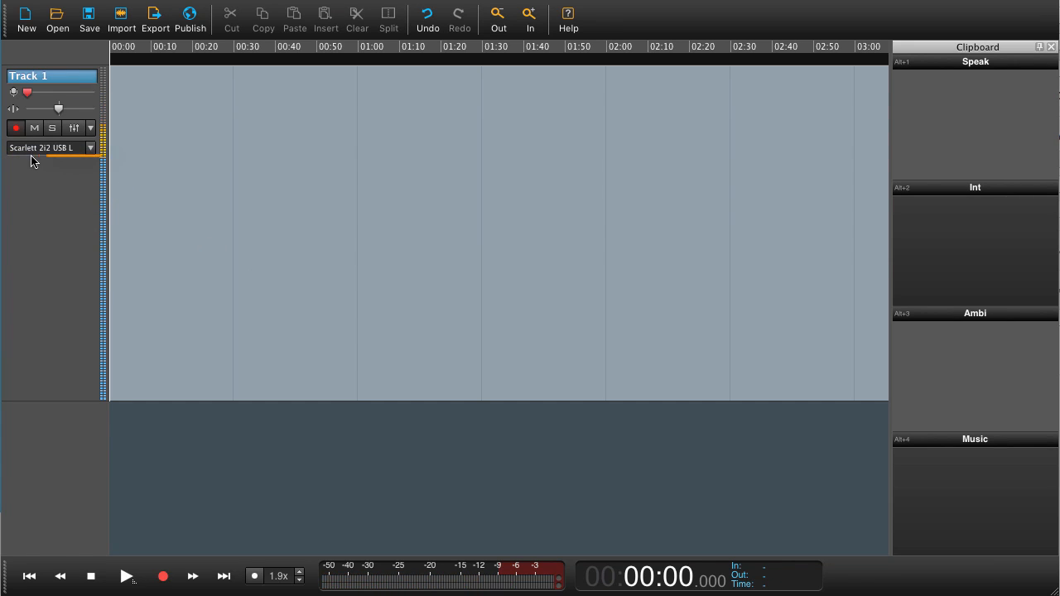
{"action": "left_click", "coordinate": [29, 98]}
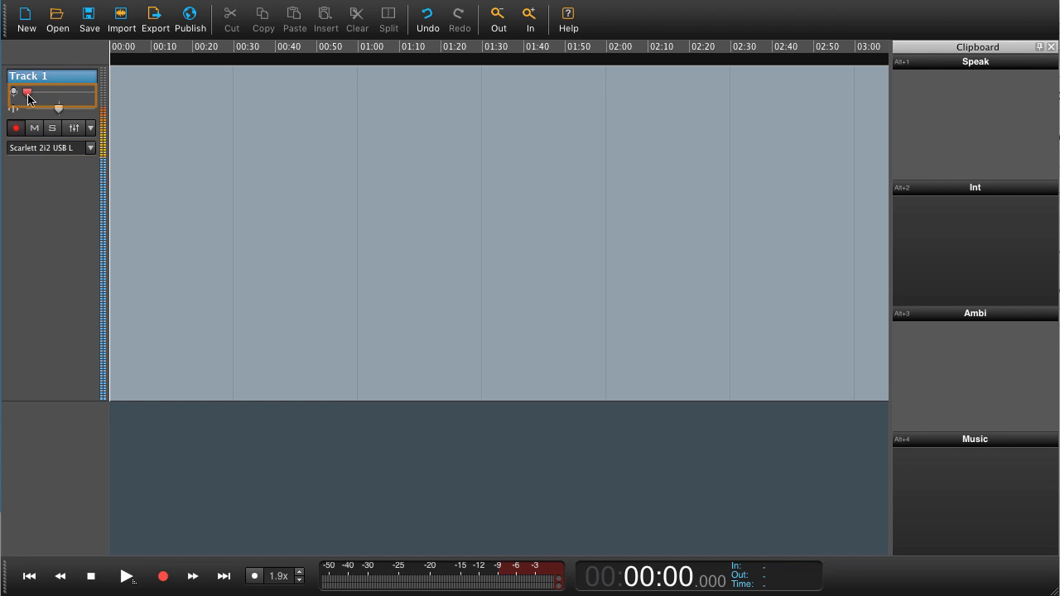
{"action": "left_click", "coordinate": [29, 98]}
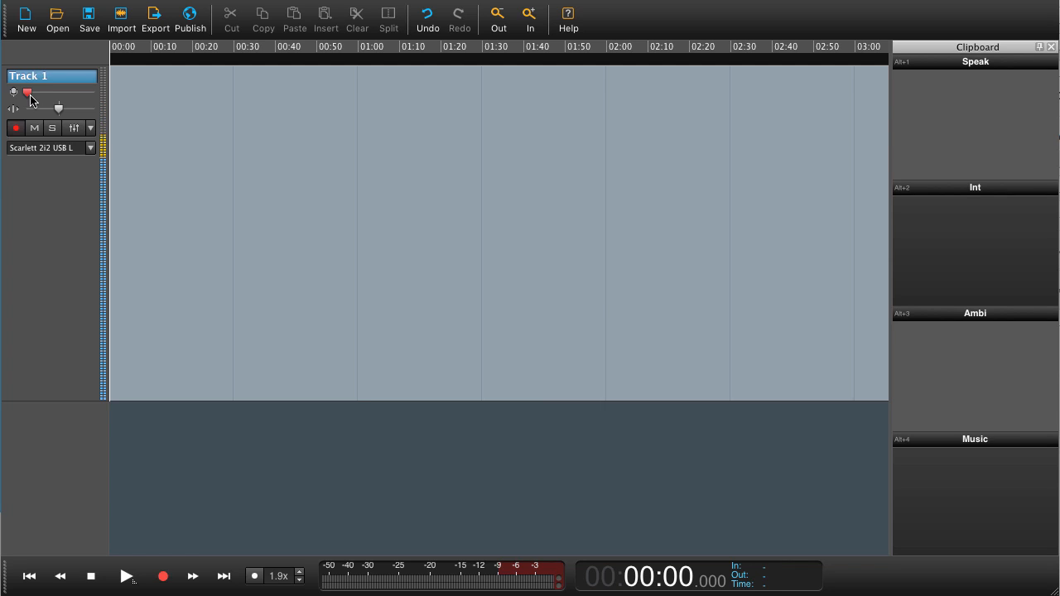
- Record a take on Track 1 from about 00:02.2 to about 00:23.6
{"action": "left_click", "coordinate": [119, 165]}
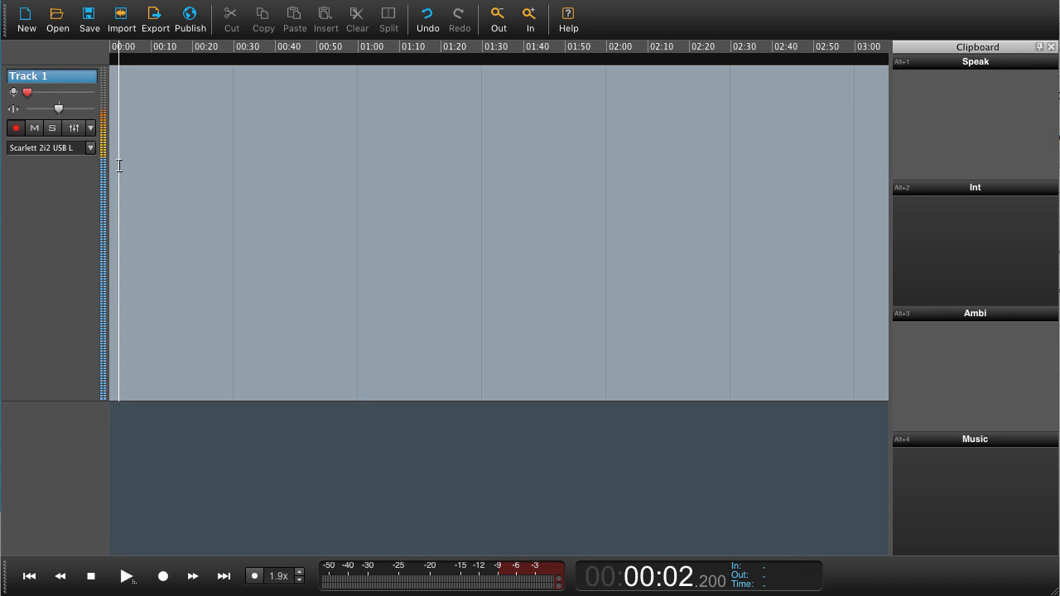
{"action": "left_click", "coordinate": [164, 577]}
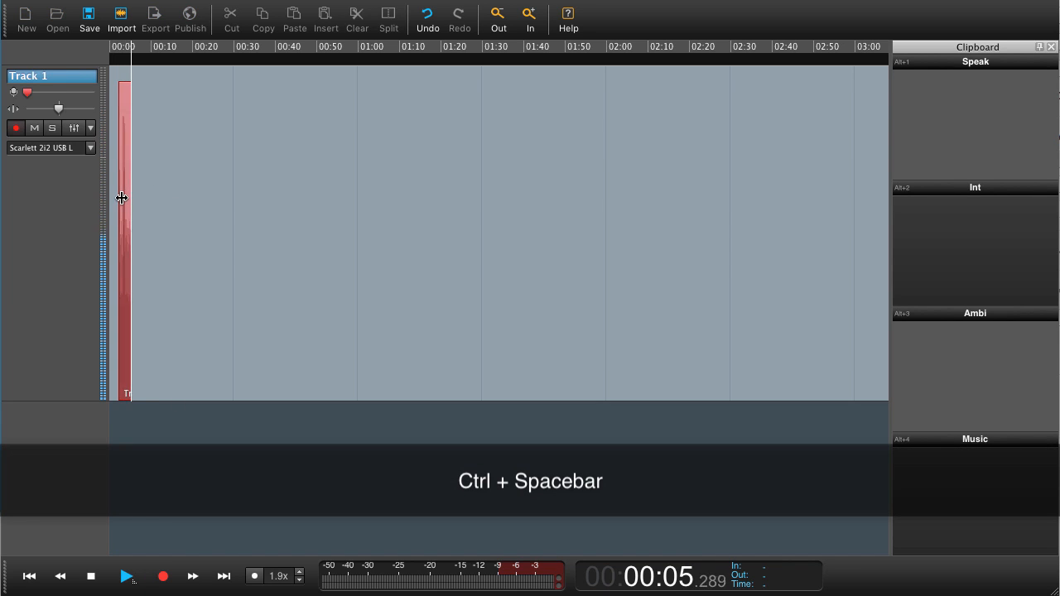
{"action": "left_click", "coordinate": [531, 25]}
{"action": "left_click", "coordinate": [533, 26]}
{"action": "left_click", "coordinate": [533, 26]}
{"action": "left_click", "coordinate": [533, 26]}
{"action": "left_click", "coordinate": [533, 25]}
{"action": "left_click", "coordinate": [533, 26]}
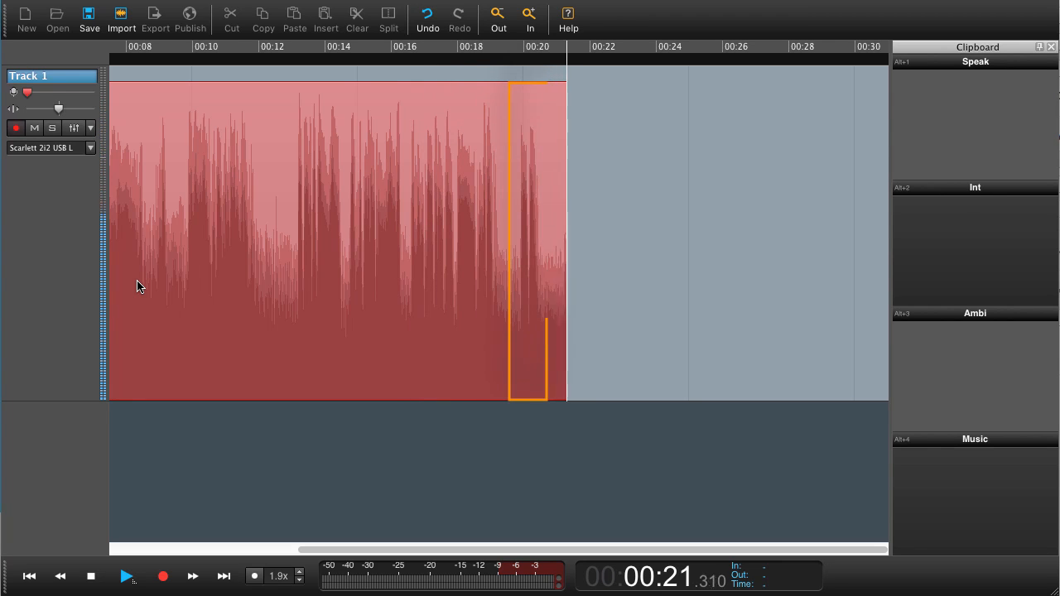
{"action": "key", "text": "space"}
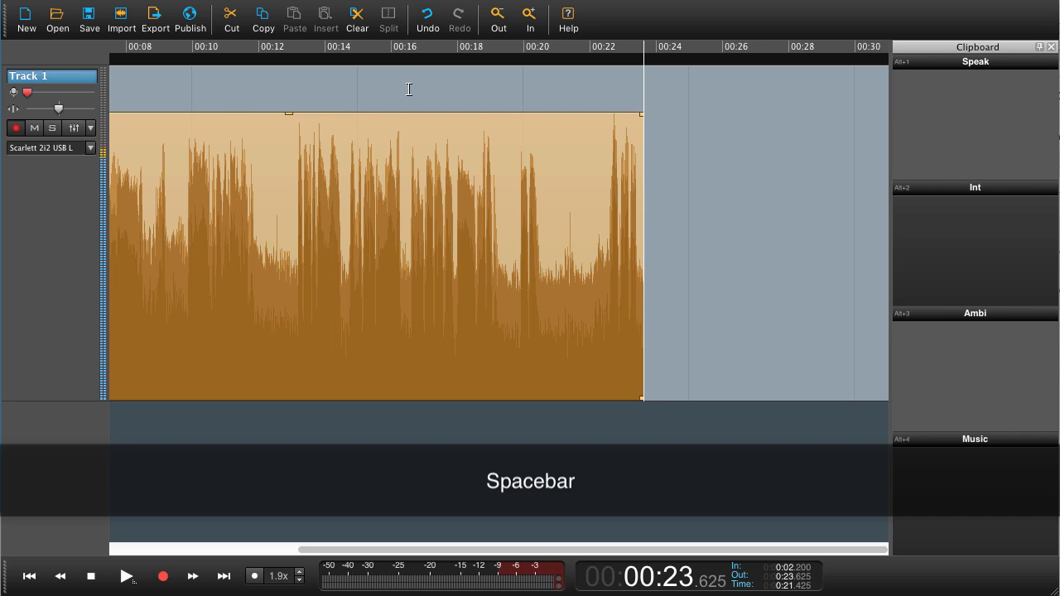
- Play Track 1 from about 00:14.7, punch in a new recording at about 00:19.5 and stop it at about 00:40.4
{"action": "left_click", "coordinate": [349, 95]}
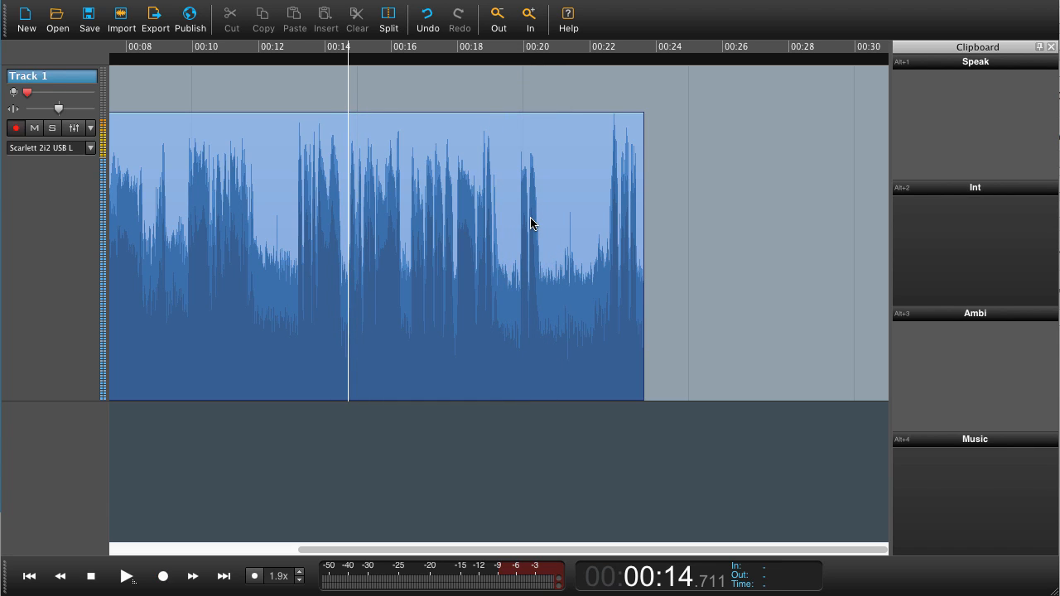
{"action": "key", "text": "space"}
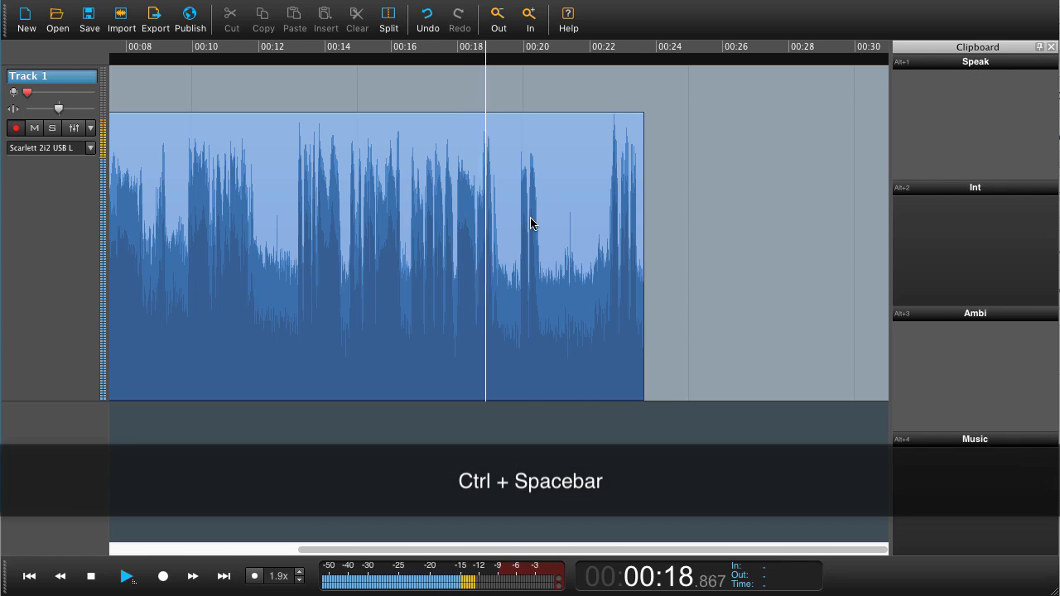
{"action": "key", "text": "ctrl+space"}
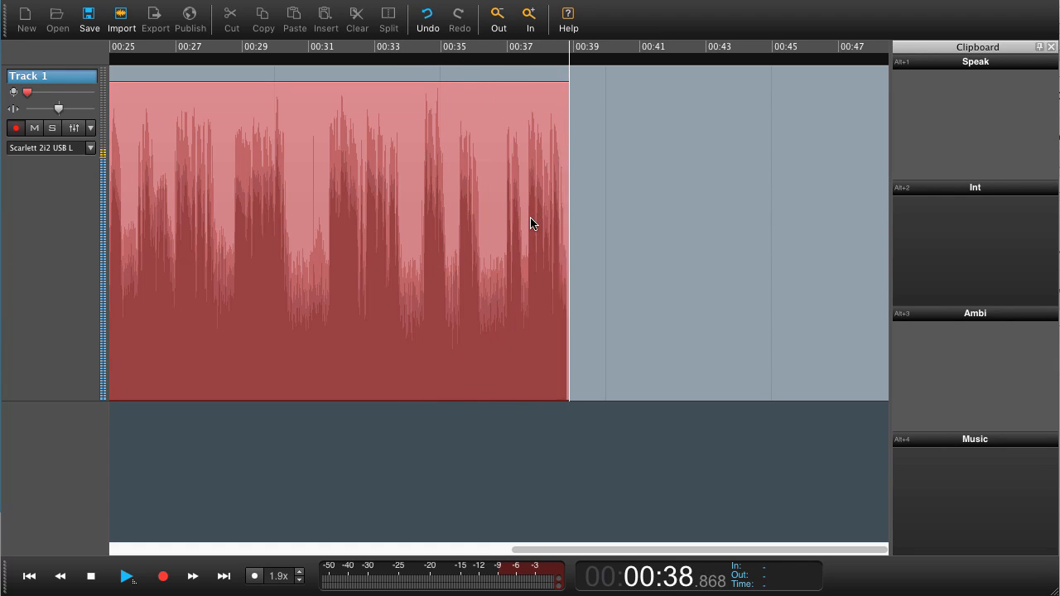
{"action": "key", "text": "space"}
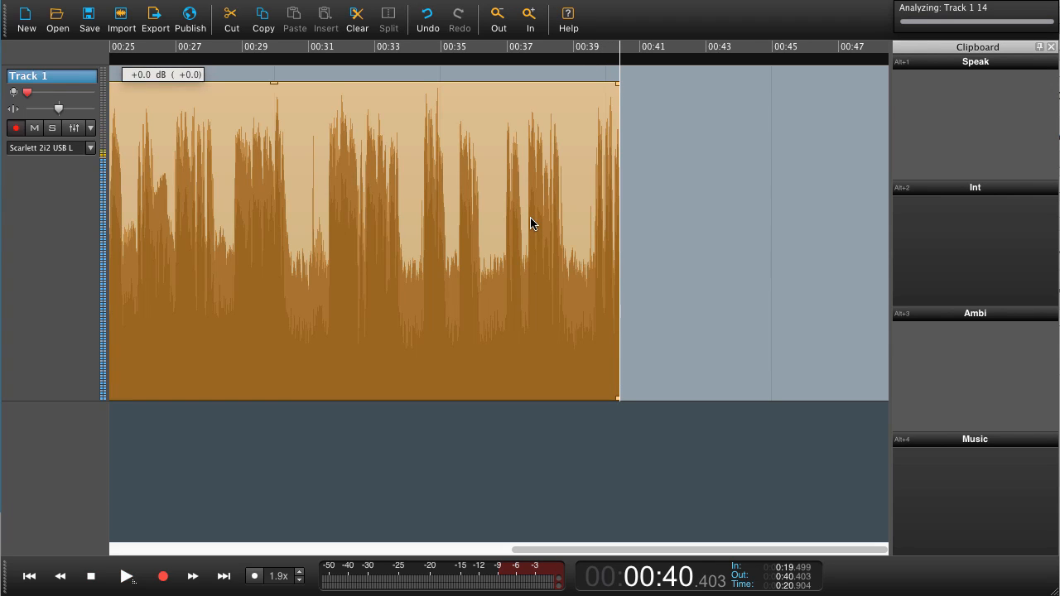
- Place the cursor at about 00:36.9, enable Record with Pre-roll in the preferences and record a take up to about 00:48.4
{"action": "left_click", "coordinate": [504, 360]}
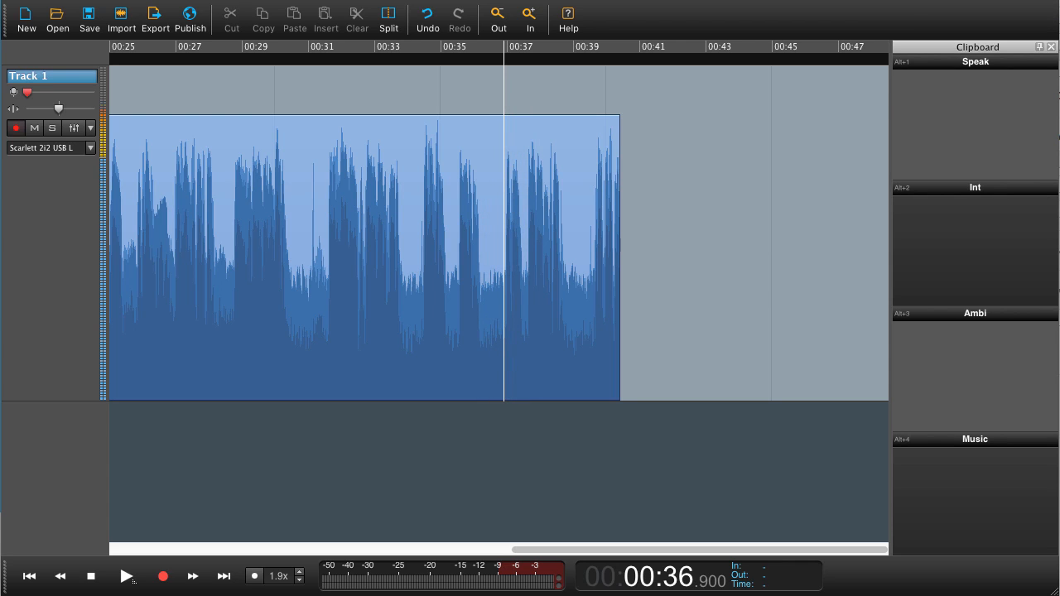
{"action": "key", "text": "super+comma"}
{"action": "left_click_drag", "start_coordinate": [566, 137], "coordinate": [572, 160]}
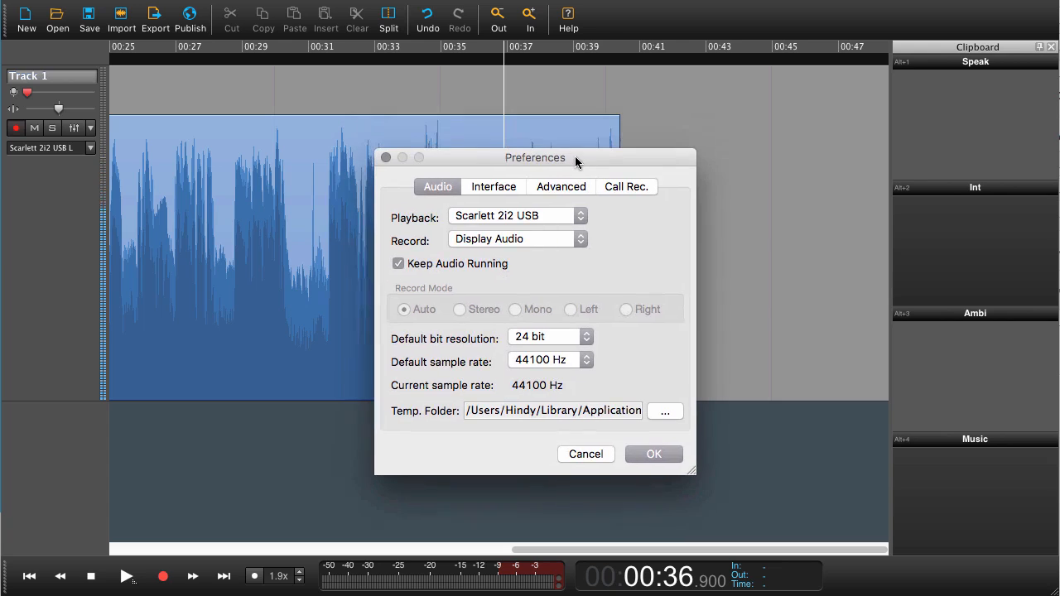
{"action": "left_click", "coordinate": [496, 187]}
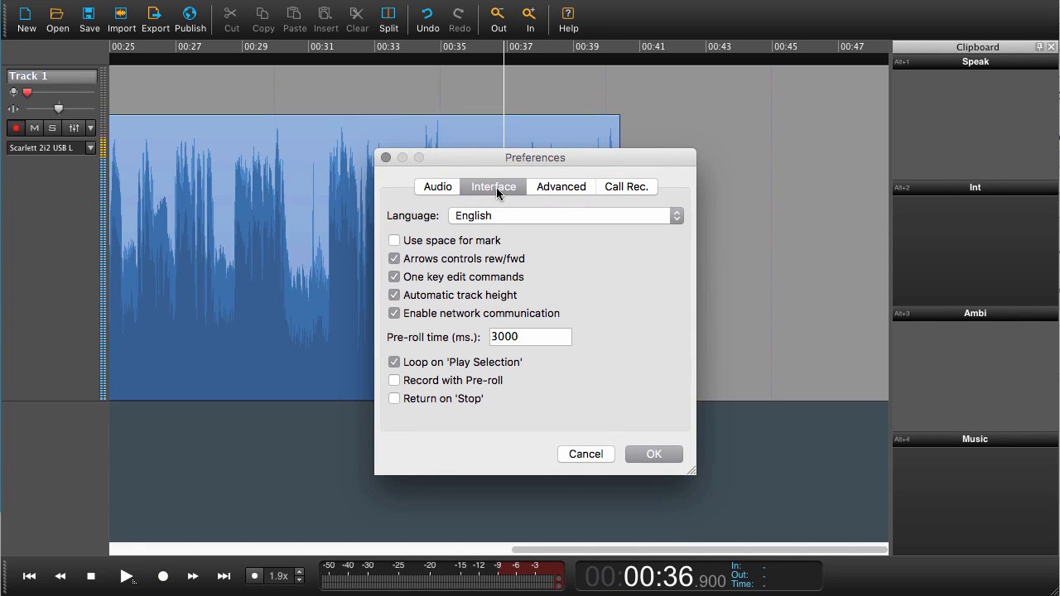
{"action": "left_click", "coordinate": [395, 381]}
{"action": "left_click", "coordinate": [649, 455]}
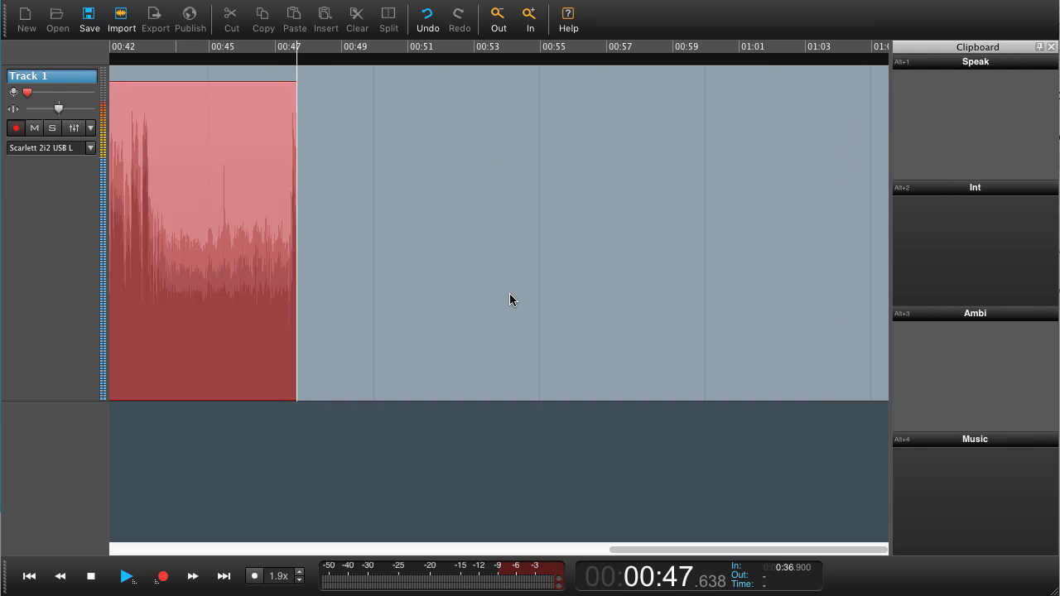
{"action": "key", "text": "space"}
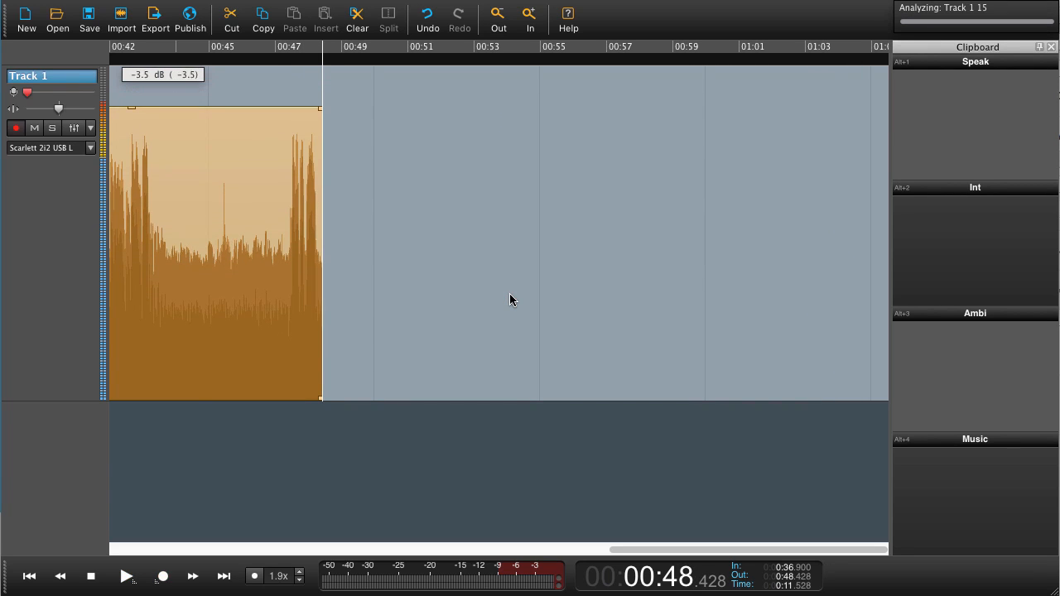